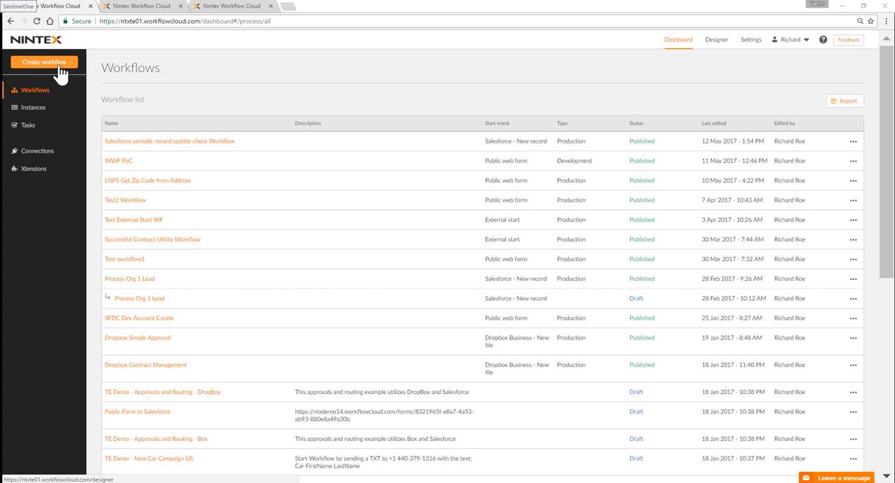
Step: Review the existing connections, including SFDC Org 1, and create a new workflow
{"action": "left_click", "coordinate": [37, 153]}
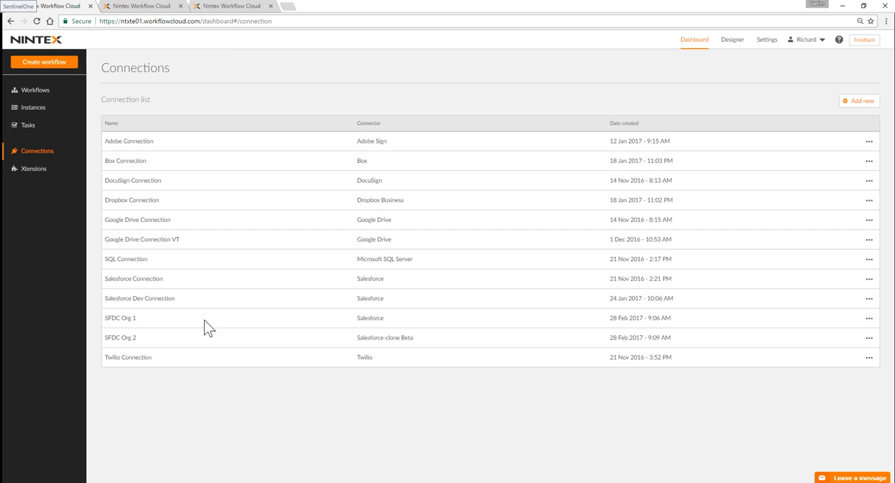
{"action": "left_click_drag", "start_coordinate": [138, 317], "coordinate": [104, 317]}
{"action": "left_click", "coordinate": [68, 67]}
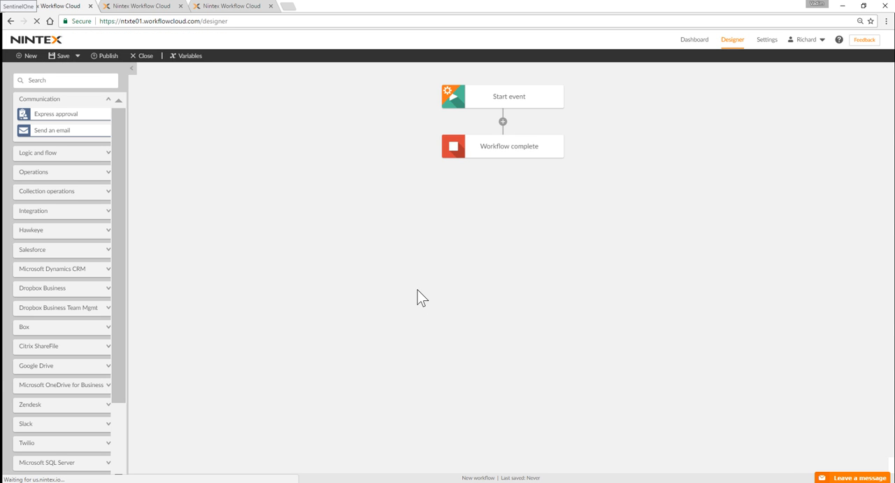
Step: Configure the workflow's start event with the Salesforce connector and the Salesforce - New record event
{"action": "left_click", "coordinate": [507, 102]}
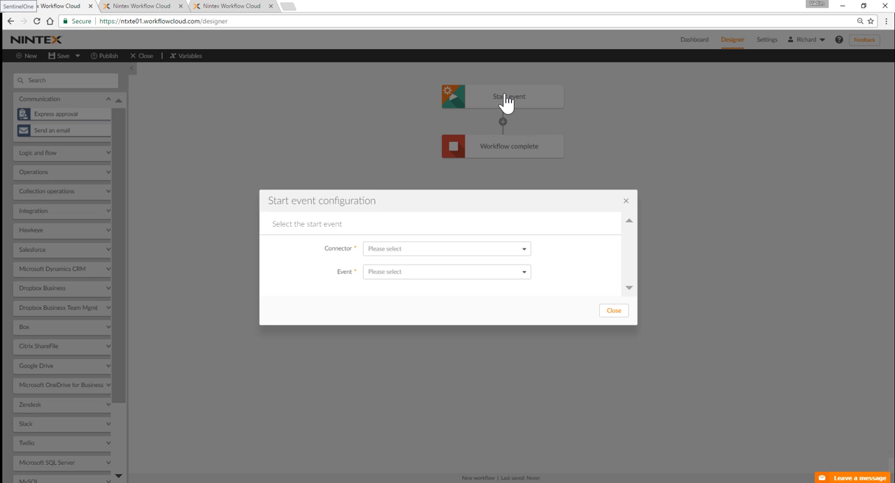
{"action": "left_click", "coordinate": [406, 251]}
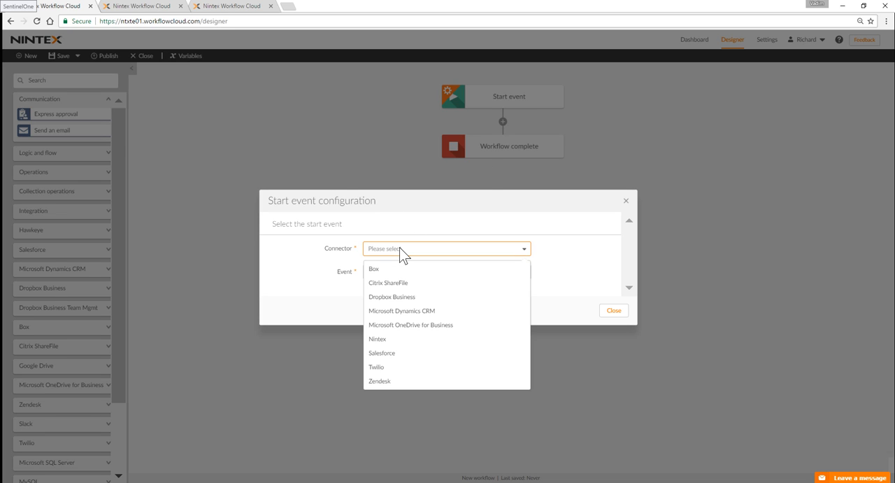
{"action": "left_click", "coordinate": [393, 354]}
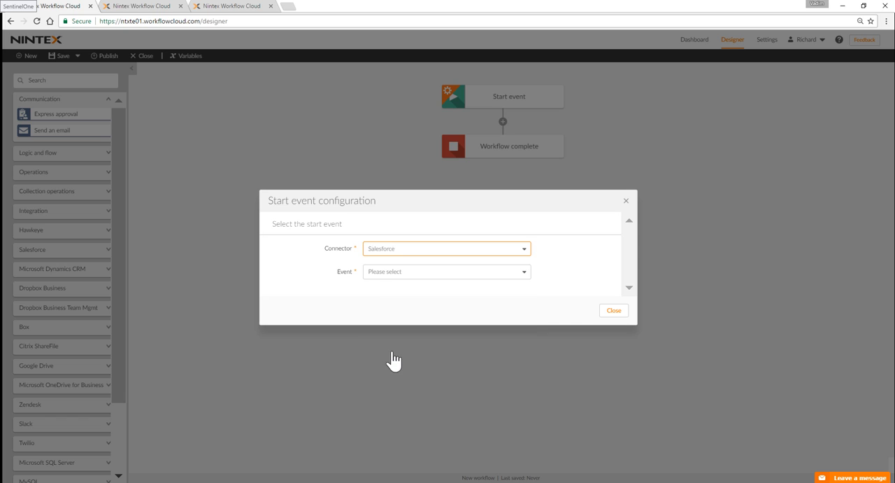
{"action": "left_click", "coordinate": [389, 273]}
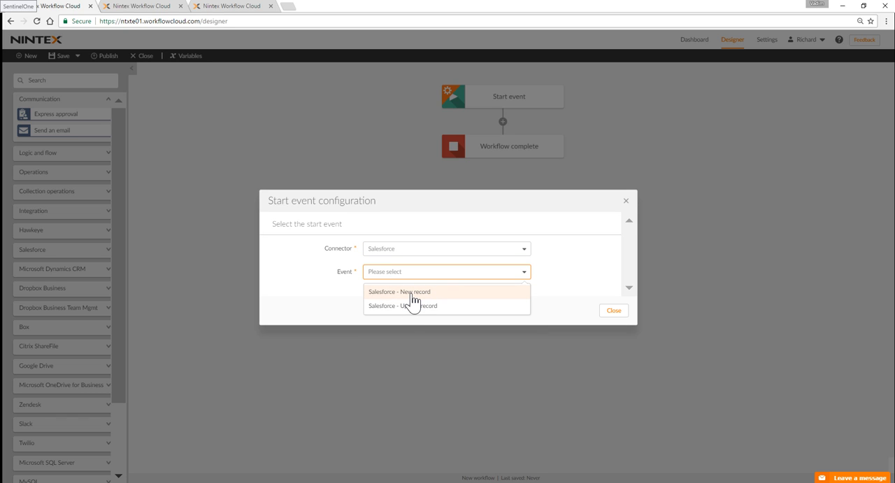
{"action": "left_click", "coordinate": [413, 292]}
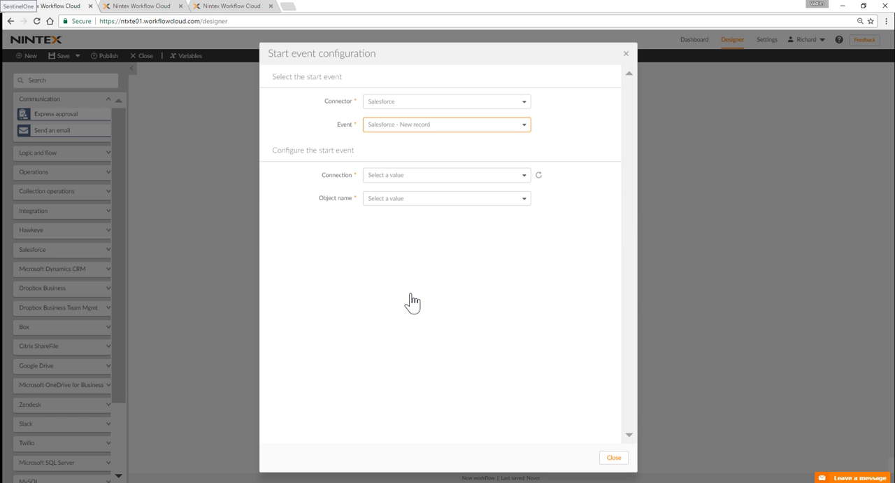
Step: Set the start event to use the SFDC Org 1 connection and the Account object
{"action": "left_click", "coordinate": [406, 178]}
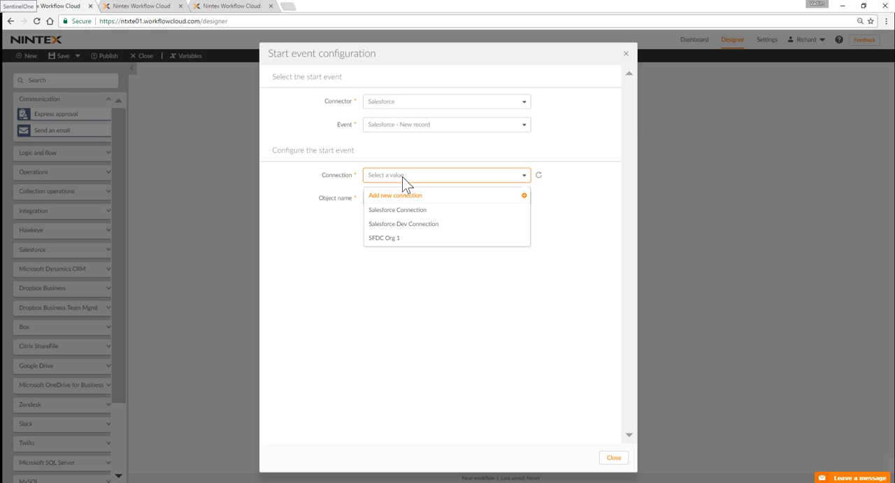
{"action": "left_click", "coordinate": [378, 239]}
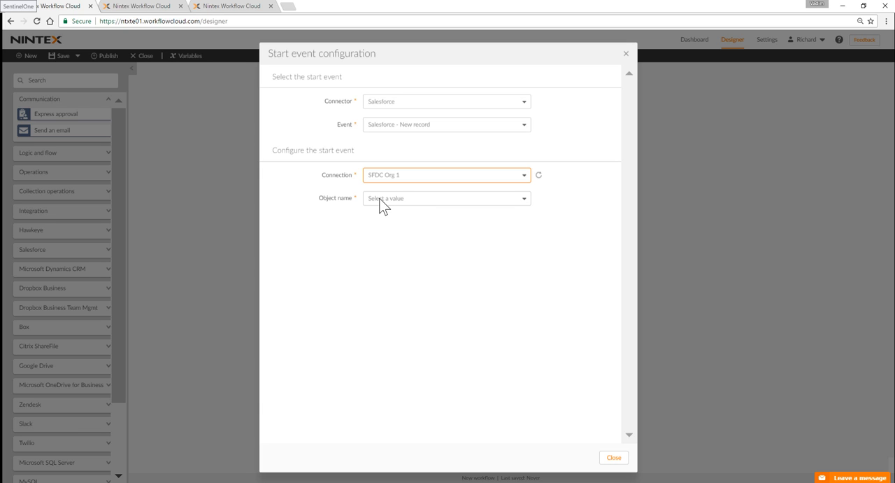
{"action": "left_click", "coordinate": [384, 203]}
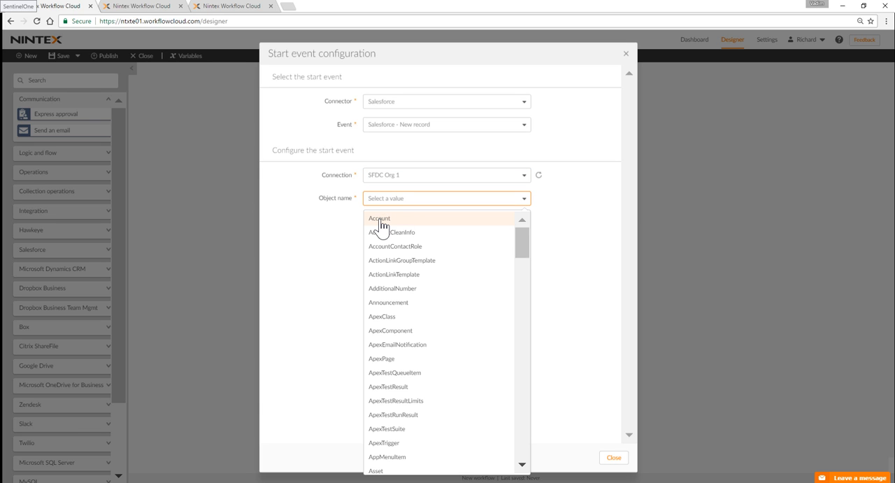
{"action": "left_click", "coordinate": [382, 219]}
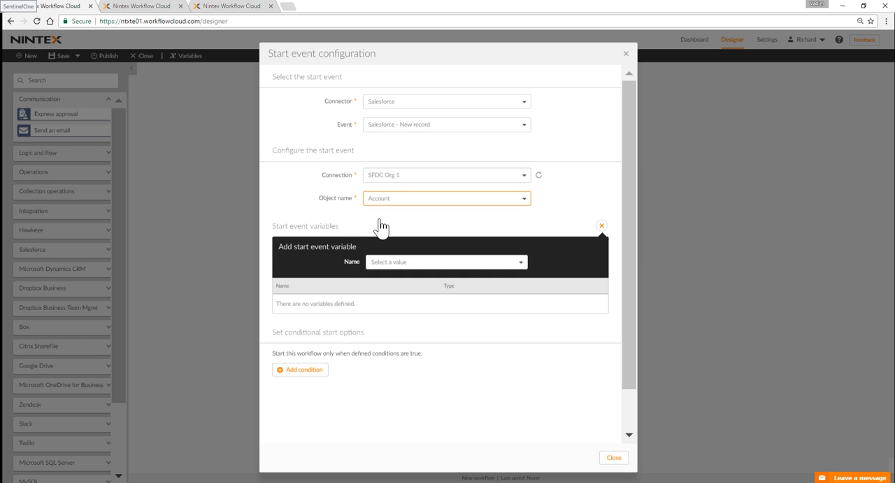
Step: Add Account ID and Account Number as start event variables
{"action": "left_click", "coordinate": [390, 263]}
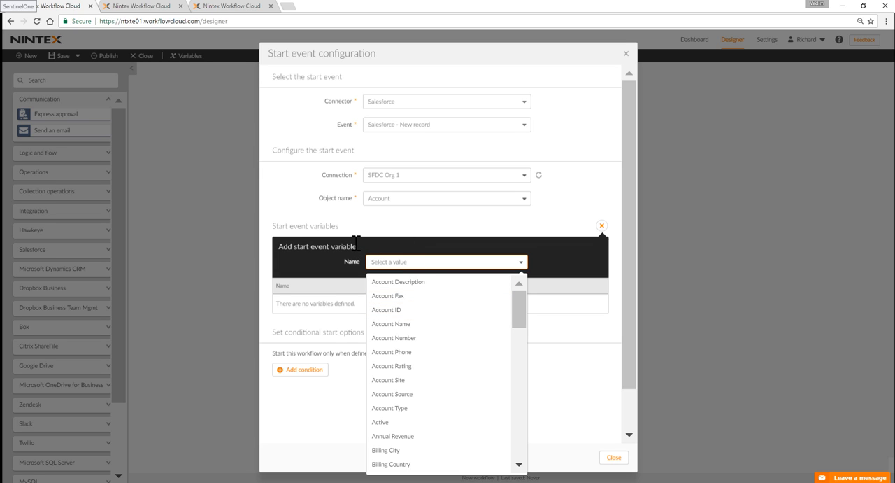
{"action": "left_click", "coordinate": [399, 310]}
{"action": "left_click", "coordinate": [400, 264]}
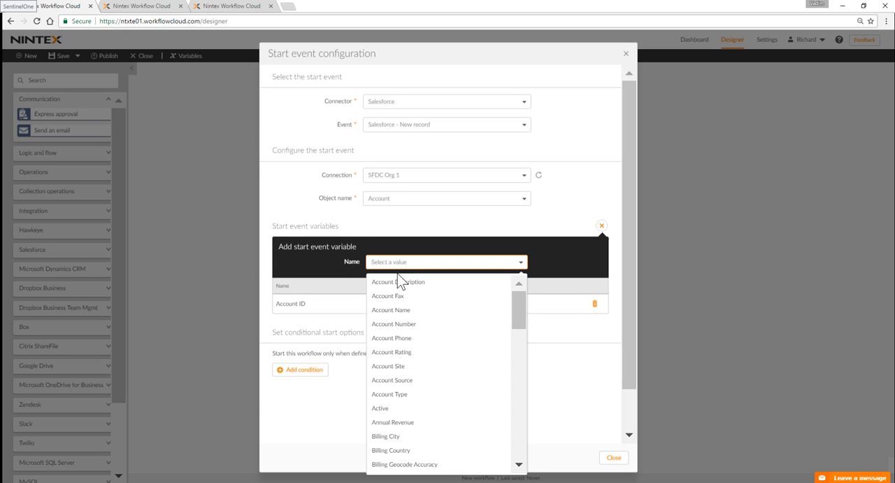
{"action": "left_click", "coordinate": [400, 324]}
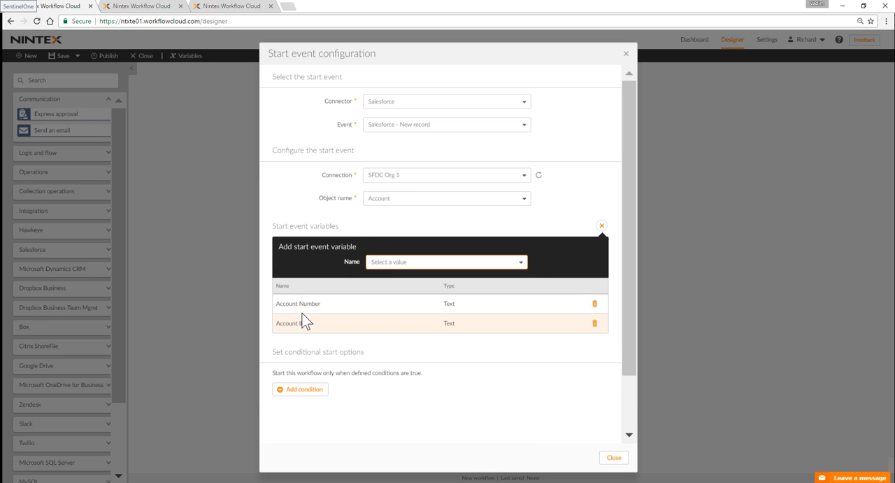
Step: Add Annual Revenue and Created By ID to the start event variables
{"action": "left_click", "coordinate": [387, 264]}
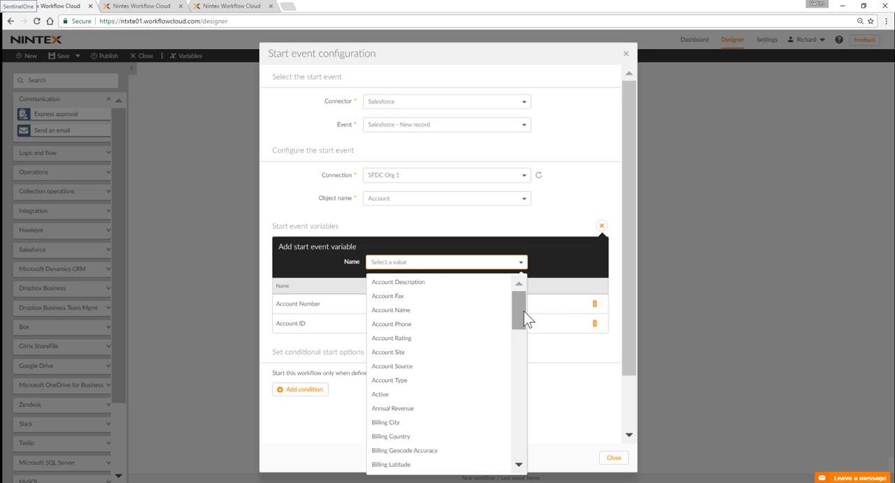
{"action": "left_click_drag", "start_coordinate": [523, 310], "coordinate": [531, 274]}
{"action": "left_click", "coordinate": [410, 408]}
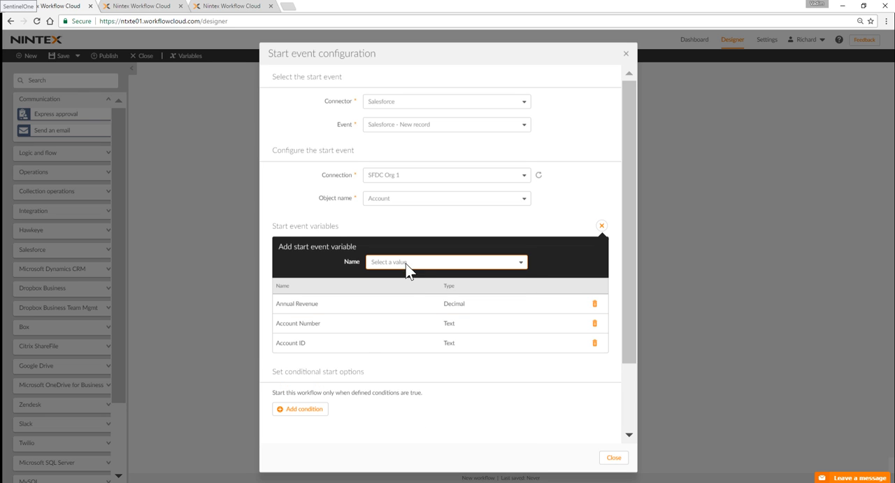
{"action": "left_click", "coordinate": [407, 262]}
{"action": "left_click_drag", "start_coordinate": [525, 316], "coordinate": [526, 375]}
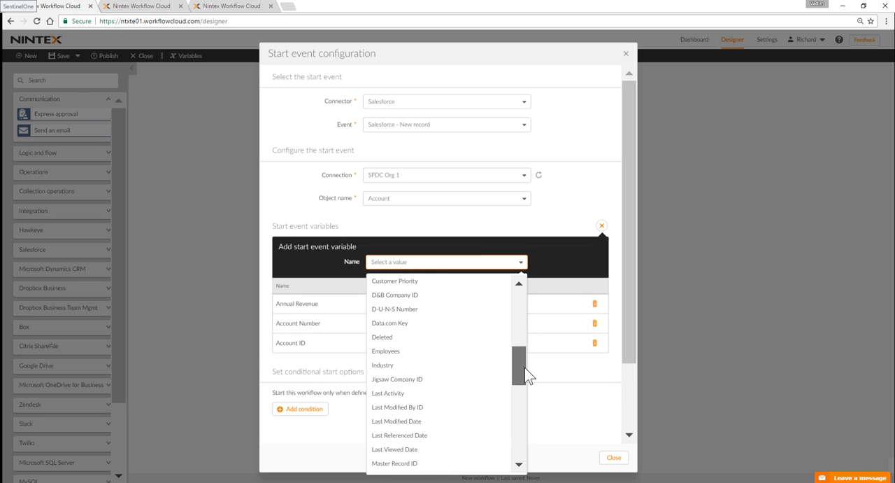
{"action": "scroll", "coordinate": [525, 368], "scroll_direction": "up", "scroll_amount": 3}
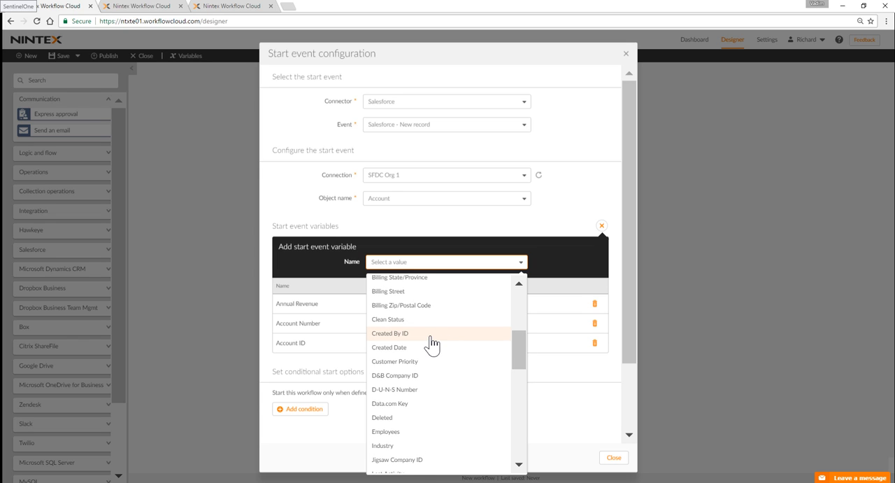
{"action": "left_click", "coordinate": [418, 334]}
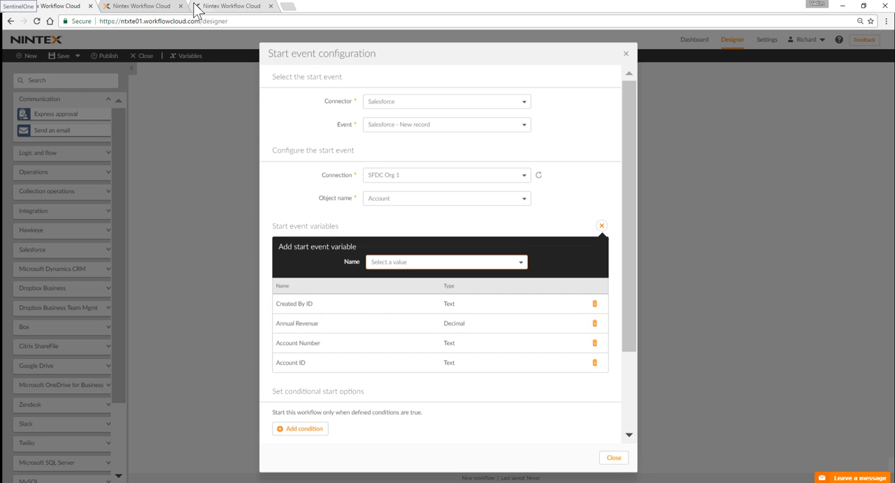
Step: Switch to the open Salesforce periodic record update check Workflow and examine its start event configuration
{"action": "left_click", "coordinate": [153, 8]}
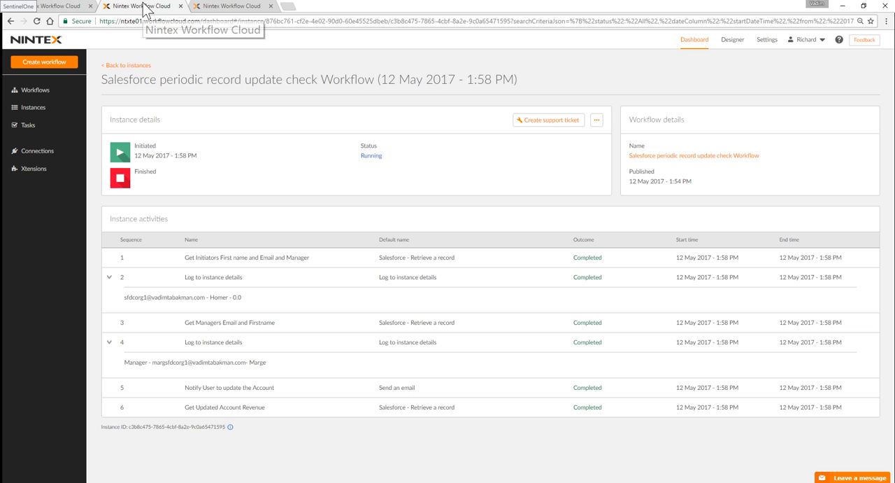
{"action": "left_click", "coordinate": [204, 8]}
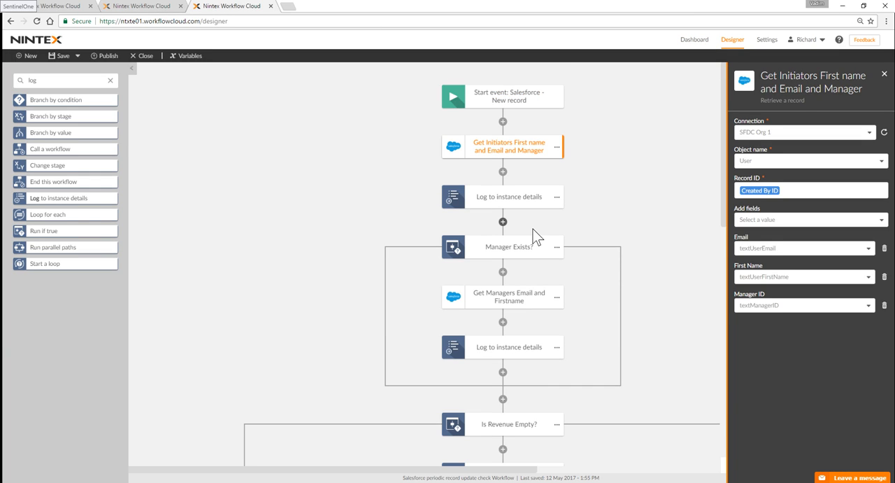
{"action": "left_click", "coordinate": [530, 112]}
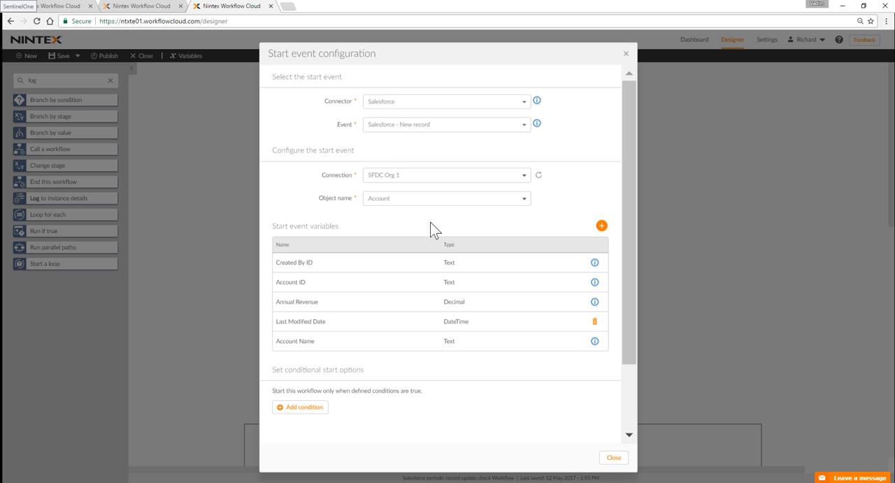
{"action": "left_click", "coordinate": [624, 55]}
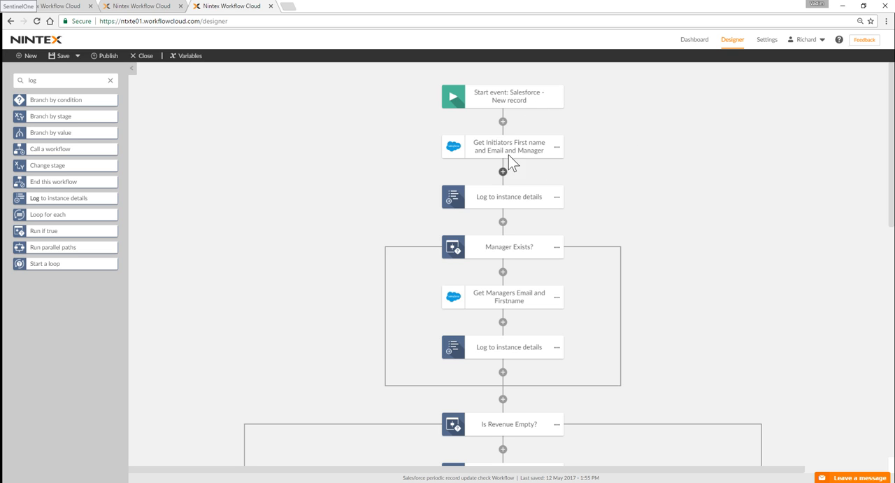
Step: List the available Salesforce actions and inspect the settings of the Get Initiators First name and Email and Manager action
{"action": "left_click", "coordinate": [110, 81]}
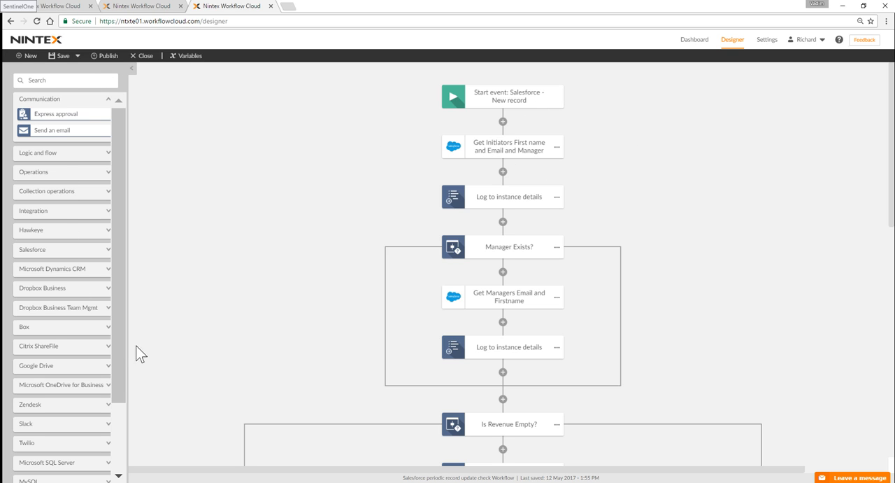
{"action": "left_click", "coordinate": [52, 252]}
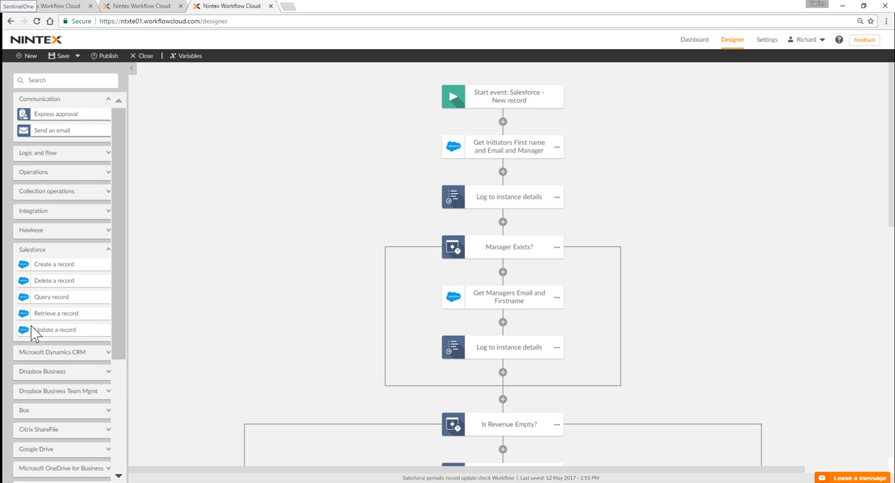
{"action": "left_click", "coordinate": [487, 158]}
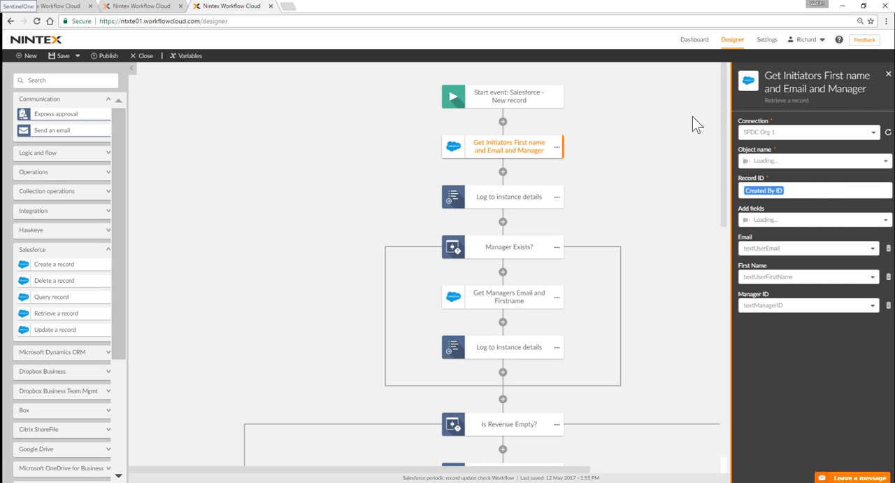
{"action": "left_click_drag", "start_coordinate": [804, 100], "coordinate": [759, 101]}
{"action": "left_click", "coordinate": [808, 102]}
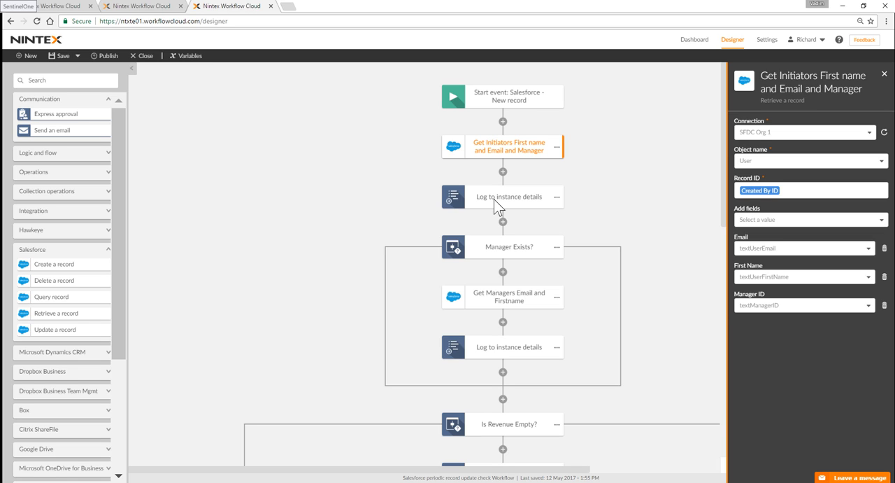
Step: Inspect the Manager Exists? condition and the settings of the Get Managers Email and Firstname action inside it
{"action": "left_click", "coordinate": [493, 251]}
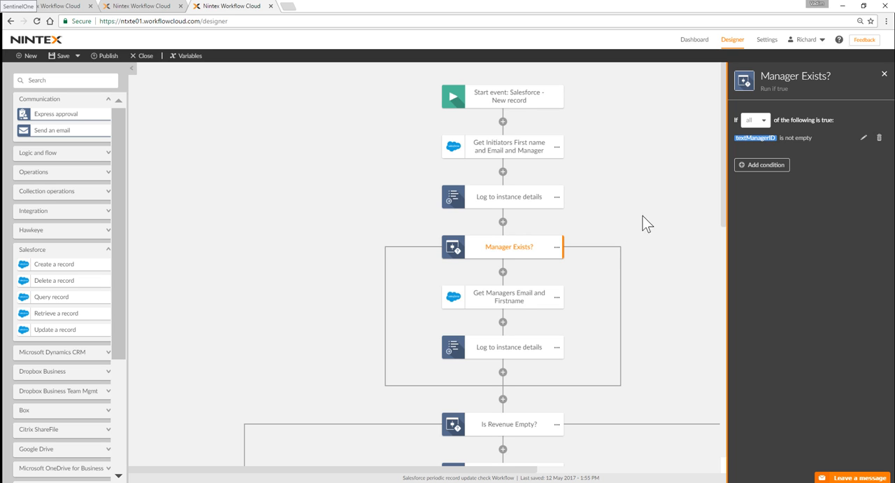
{"action": "left_click", "coordinate": [508, 301]}
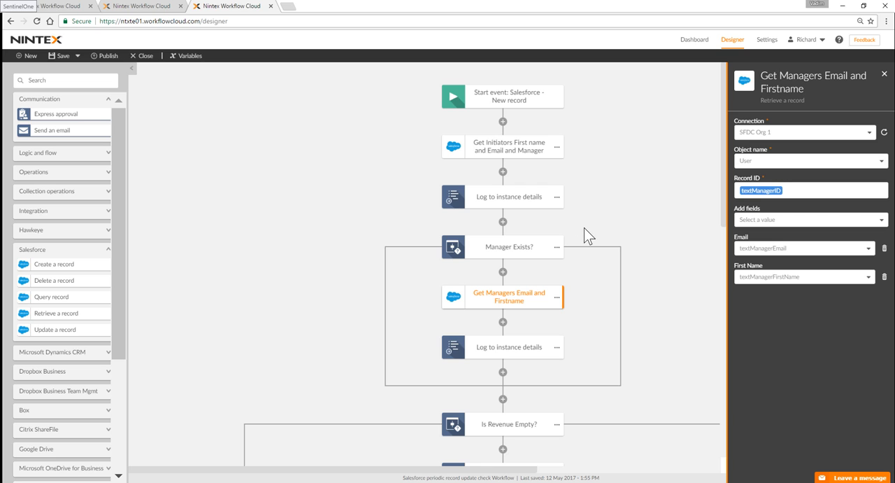
Step: Inspect the Is Revenue Empty? condition and the email settings of the Notify User to update the Account action
{"action": "scroll", "coordinate": [584, 227], "scroll_direction": "down", "scroll_amount": 1}
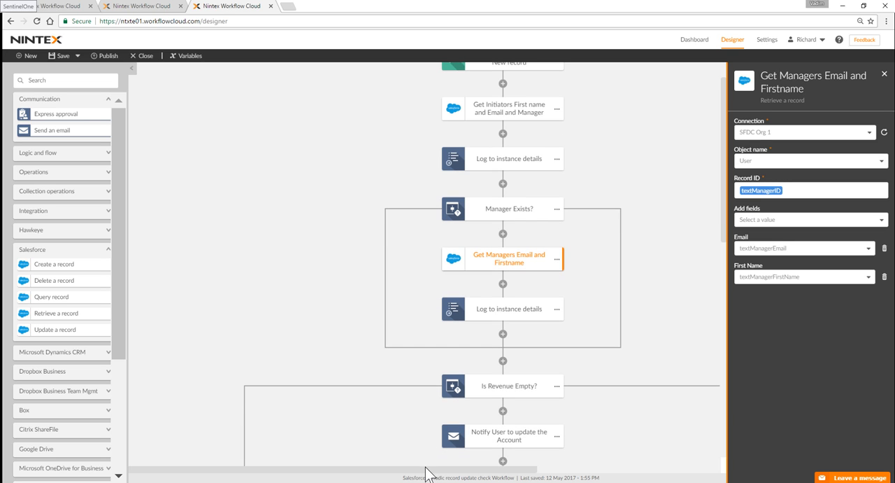
{"action": "left_click_drag", "start_coordinate": [428, 468], "coordinate": [485, 470]}
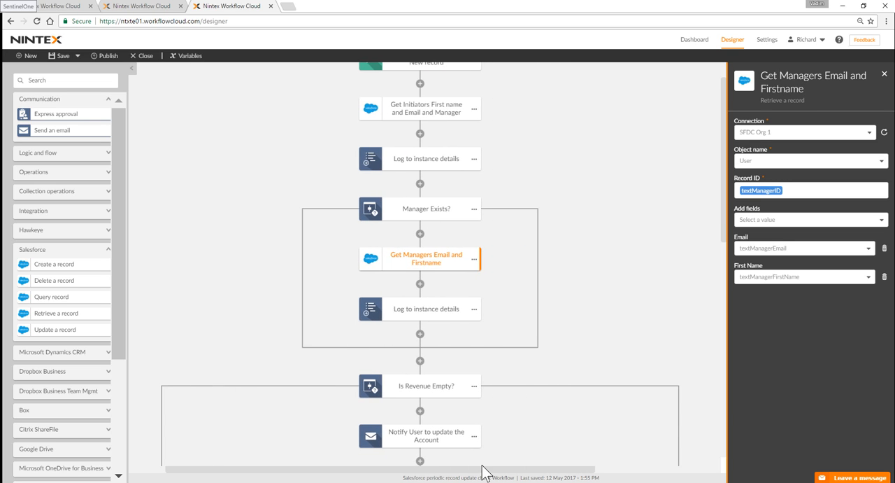
{"action": "left_click", "coordinate": [433, 387]}
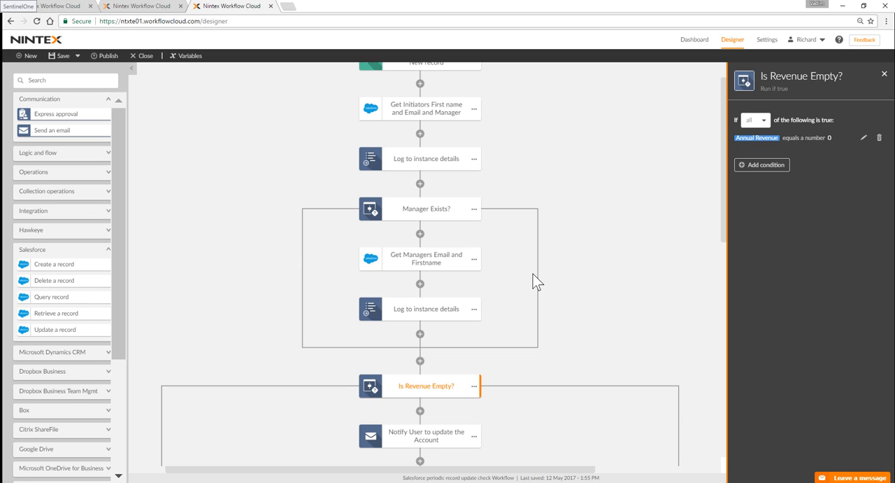
{"action": "scroll", "coordinate": [530, 357], "scroll_direction": "down", "scroll_amount": 1}
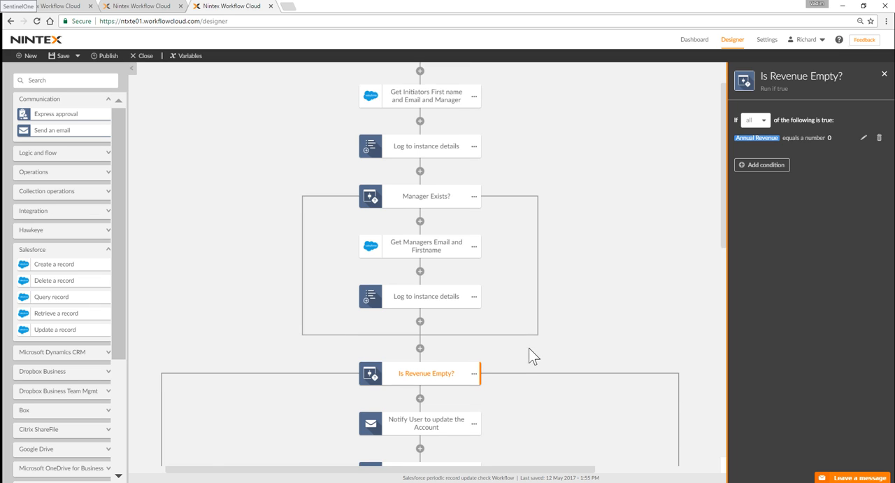
{"action": "scroll", "coordinate": [530, 355], "scroll_direction": "down", "scroll_amount": 2}
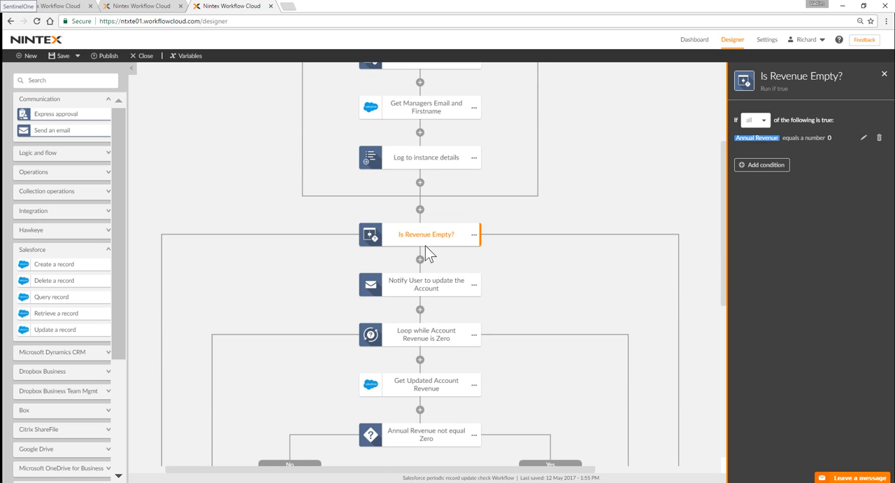
{"action": "left_click", "coordinate": [448, 296]}
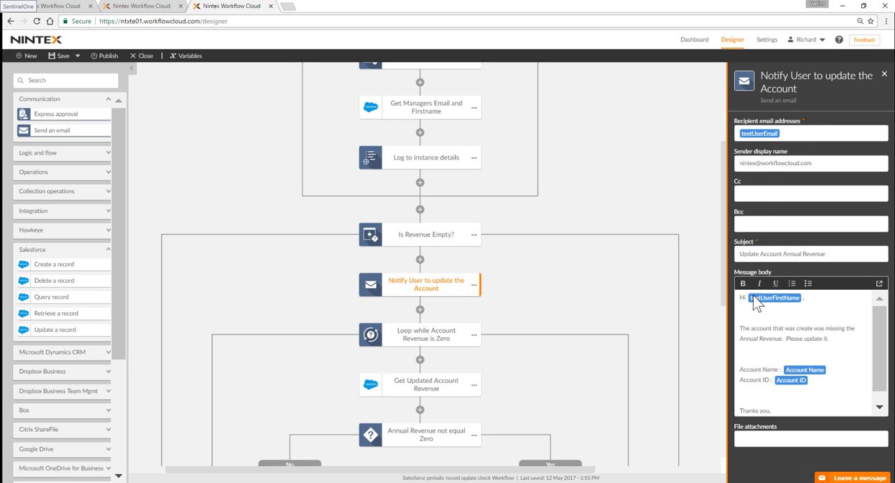
{"action": "left_click", "coordinate": [743, 255]}
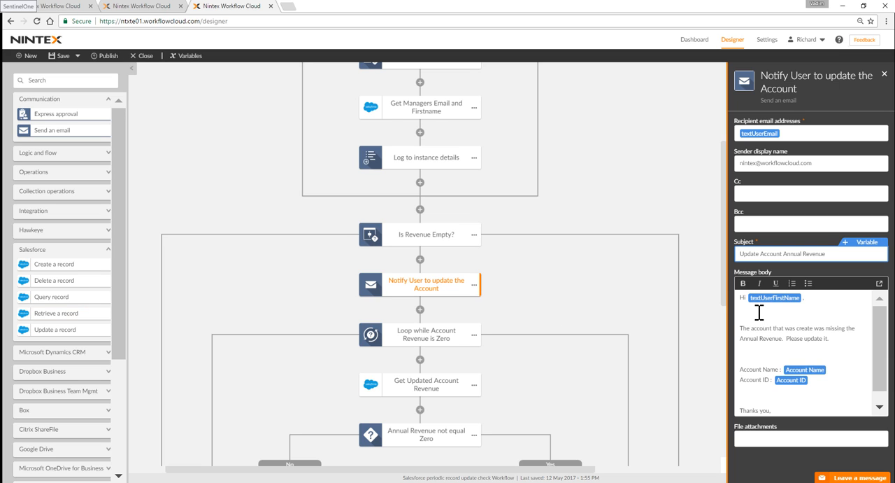
Step: Correct "create" to "created" in the message body of the Notify User to update the Account email
{"action": "left_click", "coordinate": [810, 328]}
{"action": "type", "text": "d"}
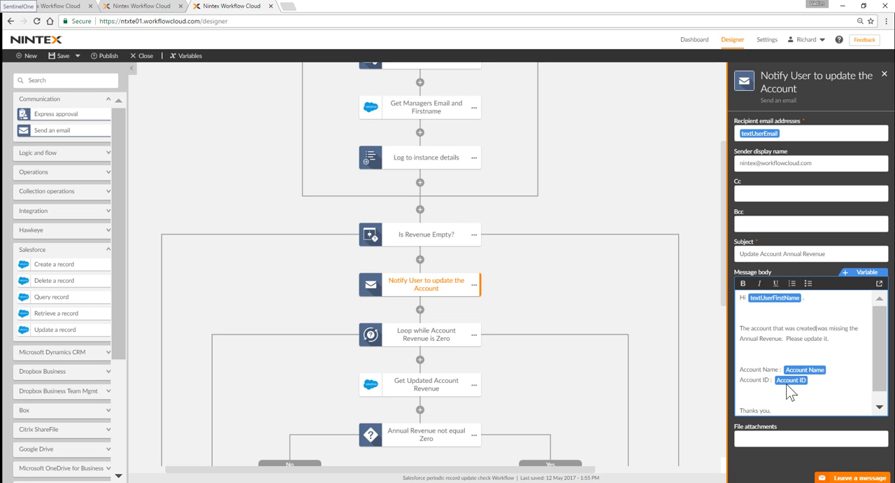
{"action": "scroll", "coordinate": [794, 390], "scroll_direction": "down", "scroll_amount": 1}
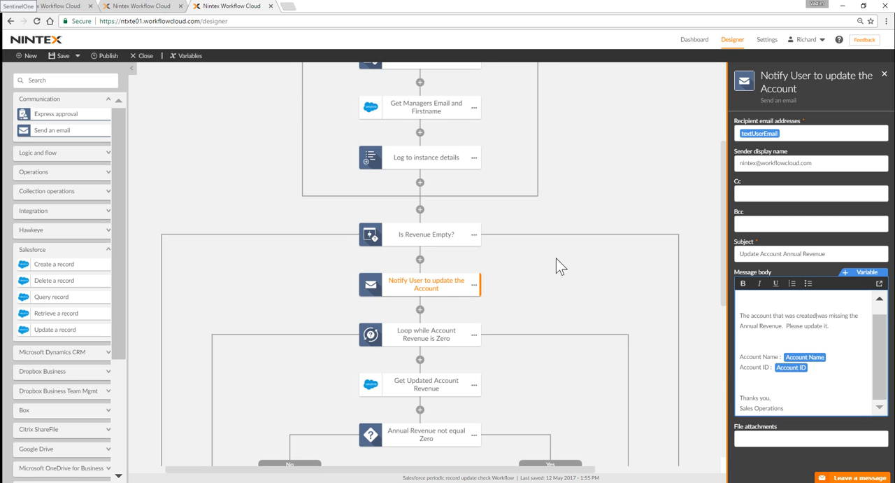
Step: Inspect the Loop while Account Revenue is Zero condition and check the boolContinueLoop variable's type and default value
{"action": "scroll", "coordinate": [539, 296], "scroll_direction": "down", "scroll_amount": 2}
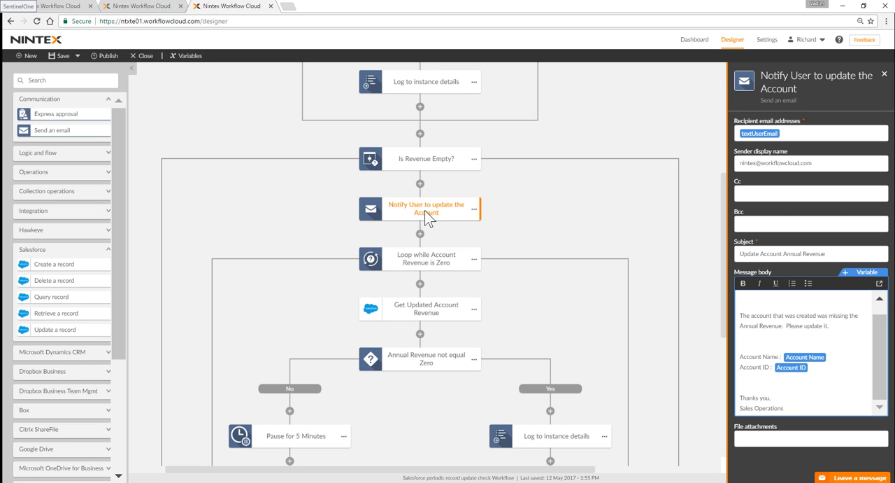
{"action": "left_click", "coordinate": [465, 258]}
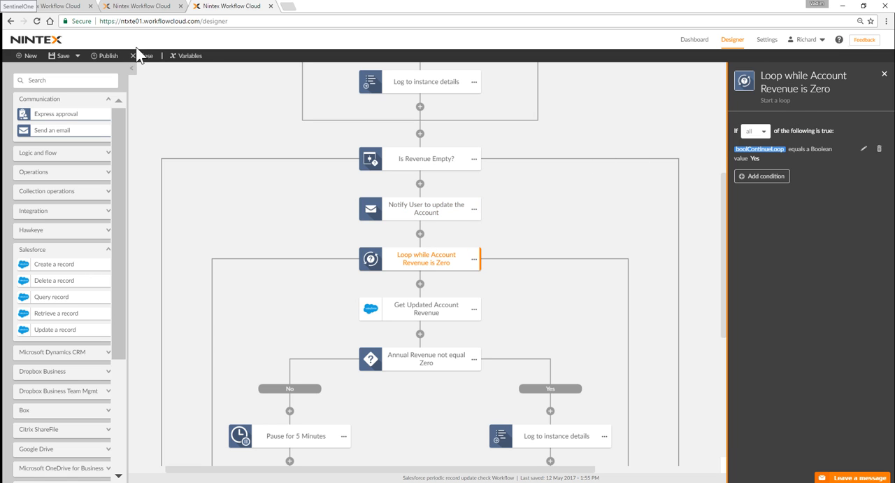
{"action": "left_click", "coordinate": [188, 57]}
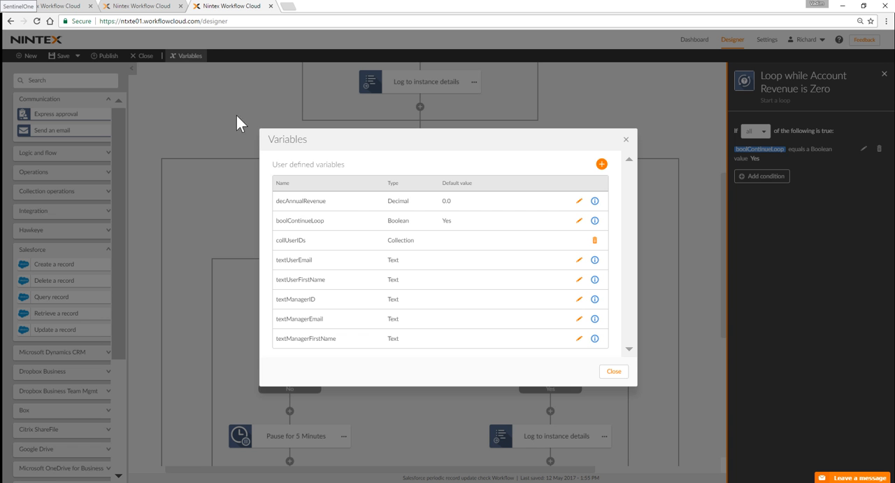
{"action": "left_click_drag", "start_coordinate": [326, 220], "coordinate": [278, 222]}
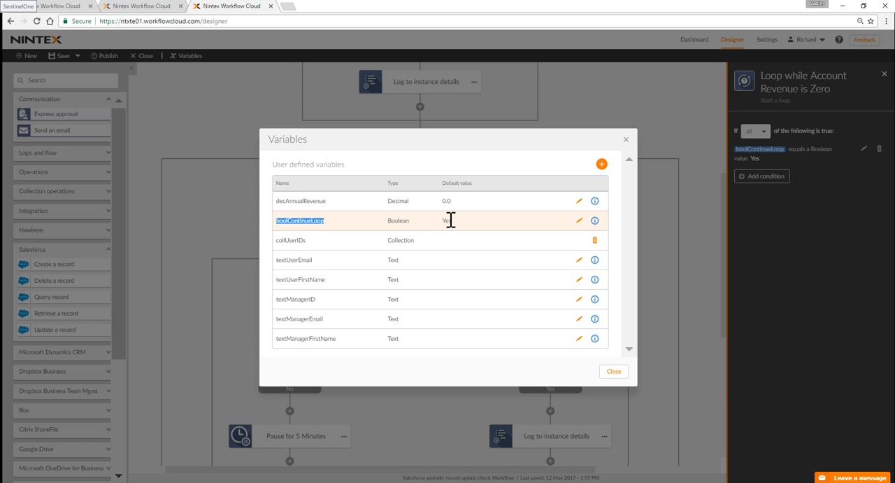
{"action": "left_click", "coordinate": [626, 139]}
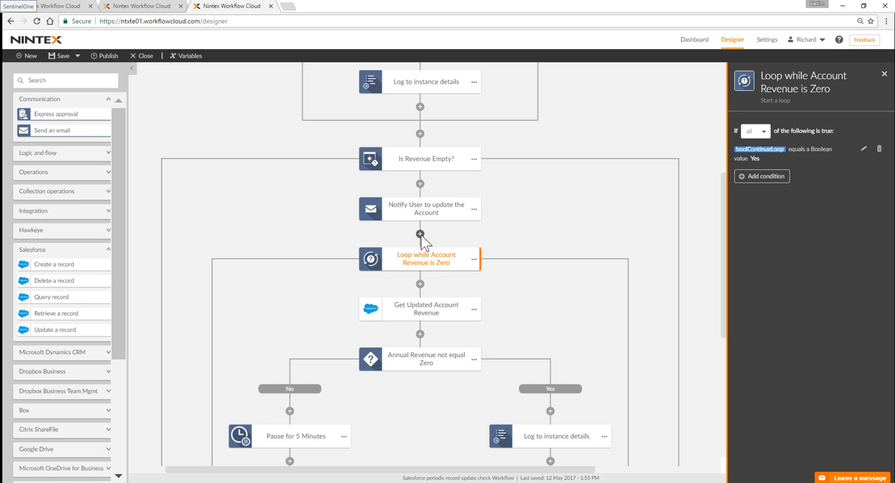
Step: Inspect the Get Updated Account Revenue retrieval settings and the Annual Revenue not equal Zero branch condition
{"action": "left_click", "coordinate": [425, 313]}
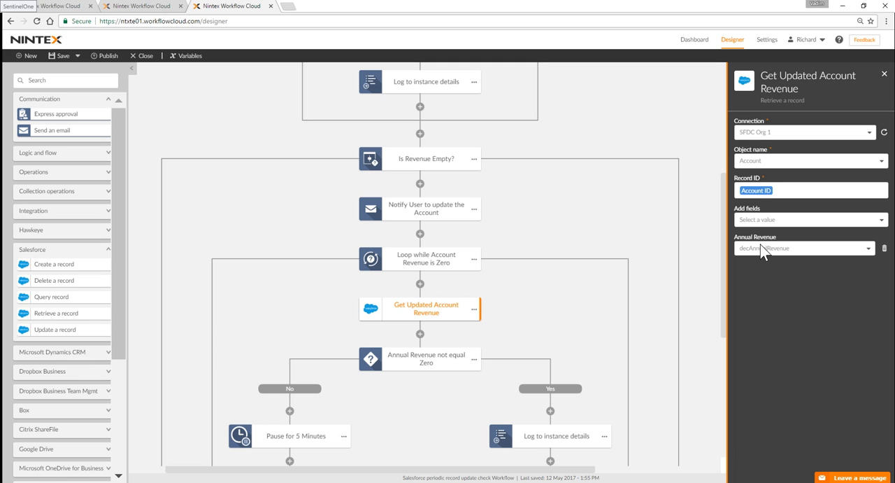
{"action": "left_click", "coordinate": [412, 367]}
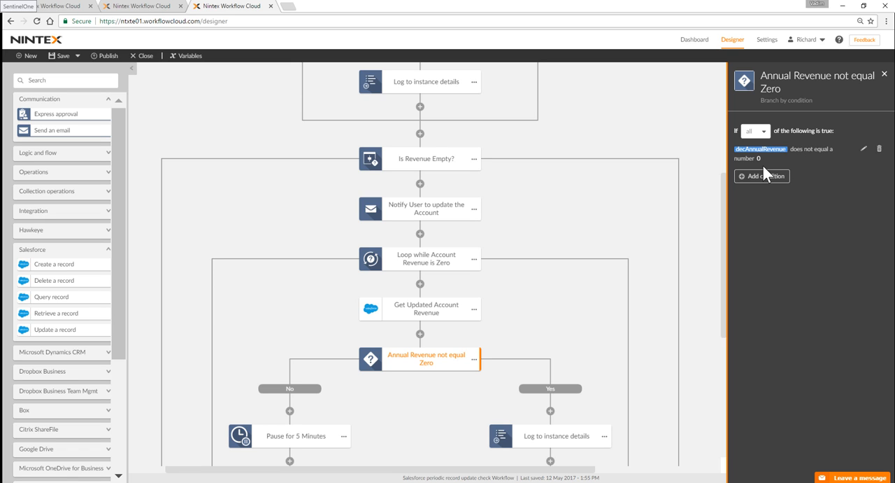
Step: Inspect the settings of the Log to instance details and Tell the Loop to Exit actions in the Yes branch
{"action": "scroll", "coordinate": [524, 241], "scroll_direction": "down", "scroll_amount": 2}
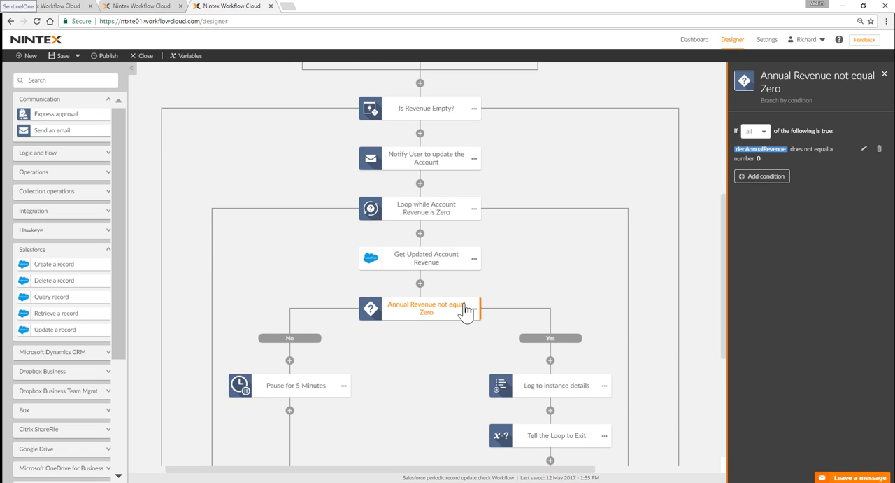
{"action": "scroll", "coordinate": [465, 312], "scroll_direction": "down", "scroll_amount": 1}
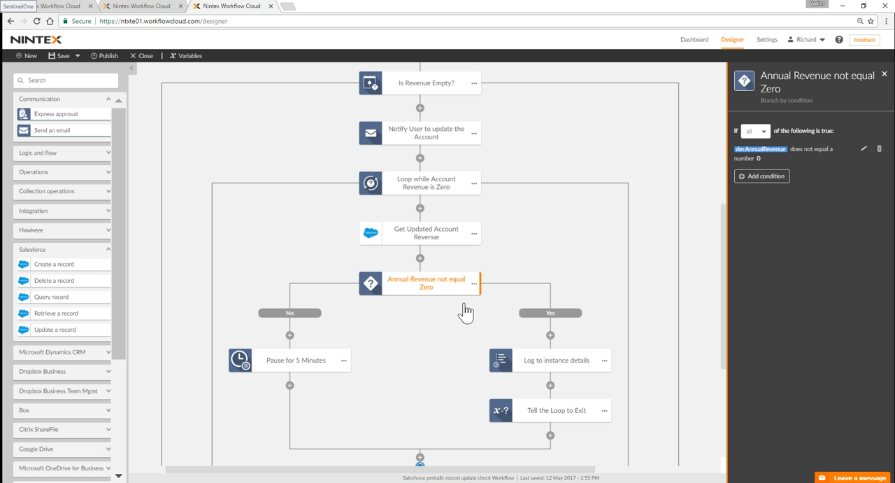
{"action": "left_click", "coordinate": [553, 360]}
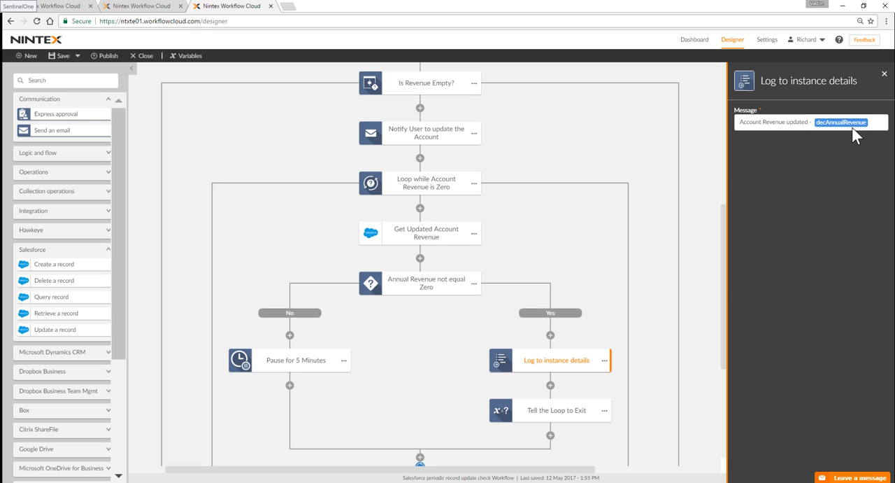
{"action": "left_click", "coordinate": [566, 412]}
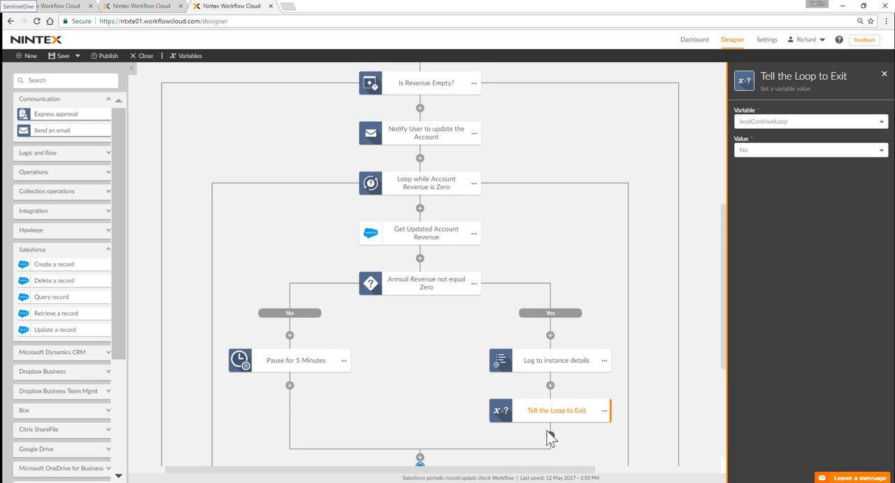
Step: Recheck the Annual Revenue not equal Zero condition and inspect the Pause for 5 Minutes settings in its No branch
{"action": "scroll", "coordinate": [481, 458], "scroll_direction": "down", "scroll_amount": 1}
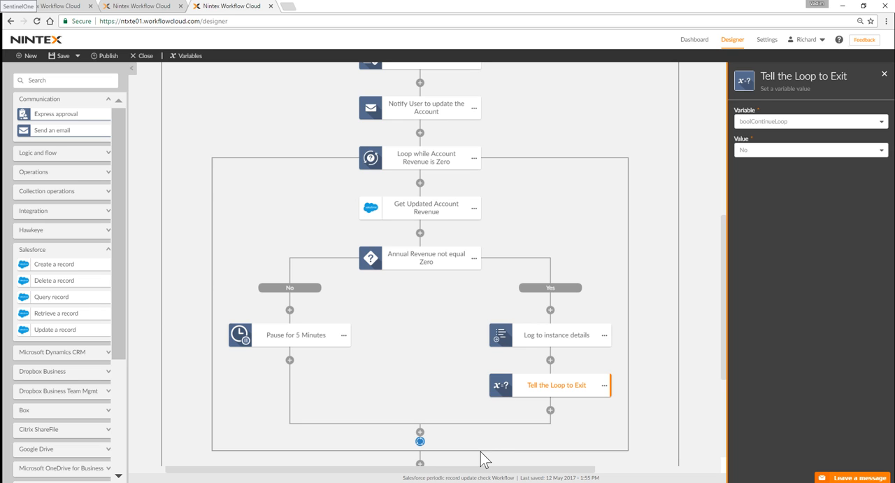
{"action": "left_click", "coordinate": [453, 264]}
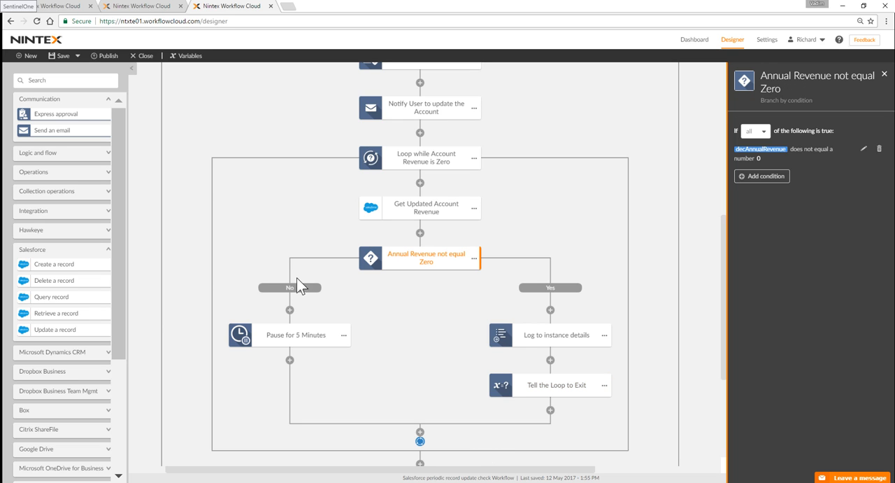
{"action": "left_click", "coordinate": [310, 335]}
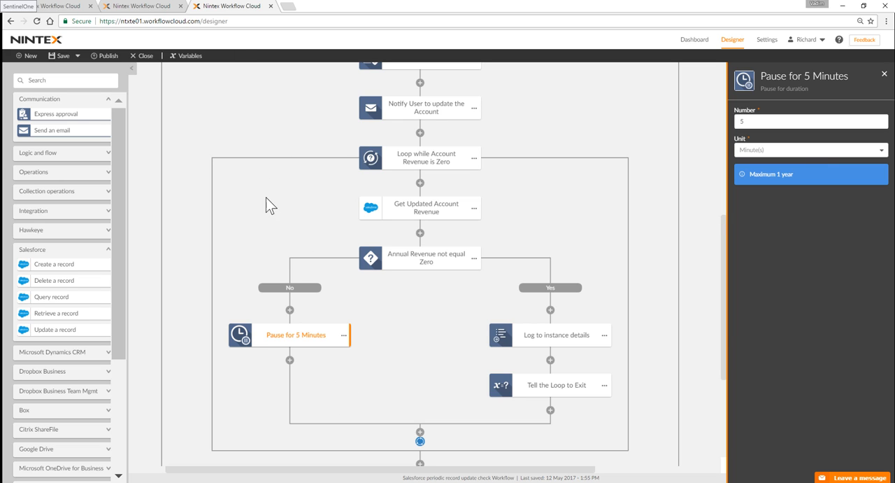
Step: Switch to the open workflow instance page and review the initiator and manager retrieval activities with their logged details
{"action": "left_click", "coordinate": [129, 10]}
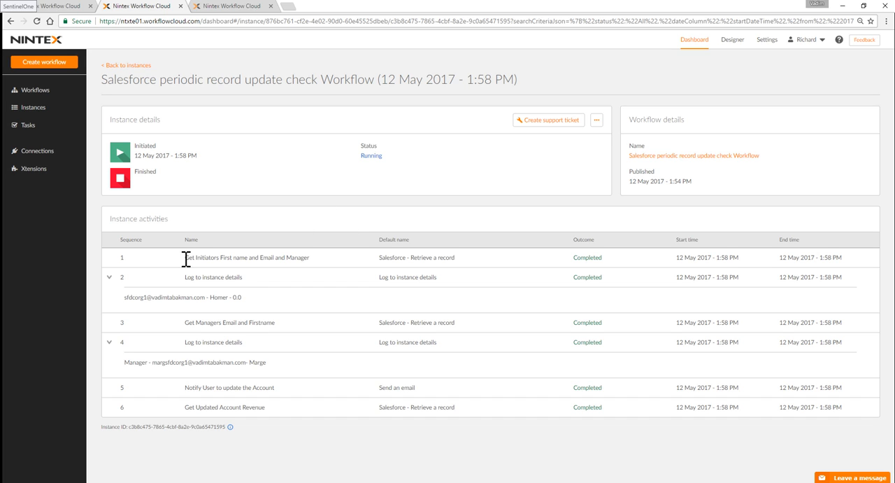
{"action": "left_click_drag", "start_coordinate": [186, 259], "coordinate": [317, 256]}
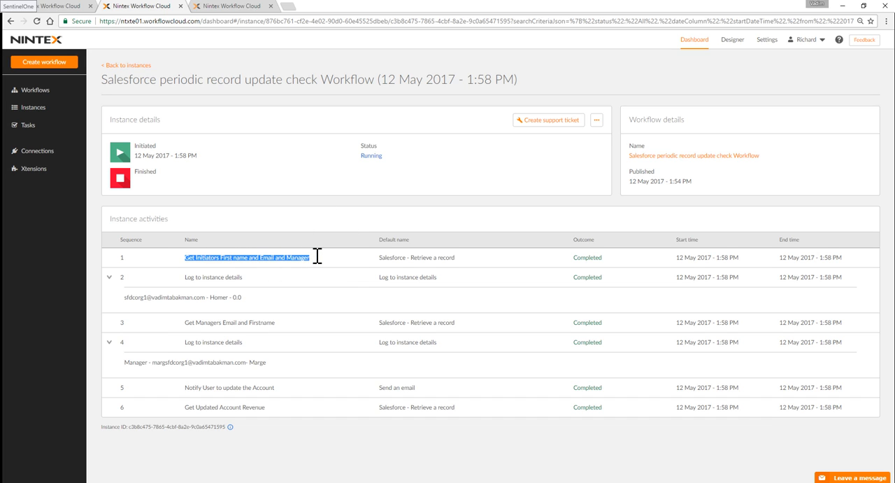
{"action": "left_click_drag", "start_coordinate": [439, 278], "coordinate": [378, 284]}
{"action": "left_click", "coordinate": [389, 284]}
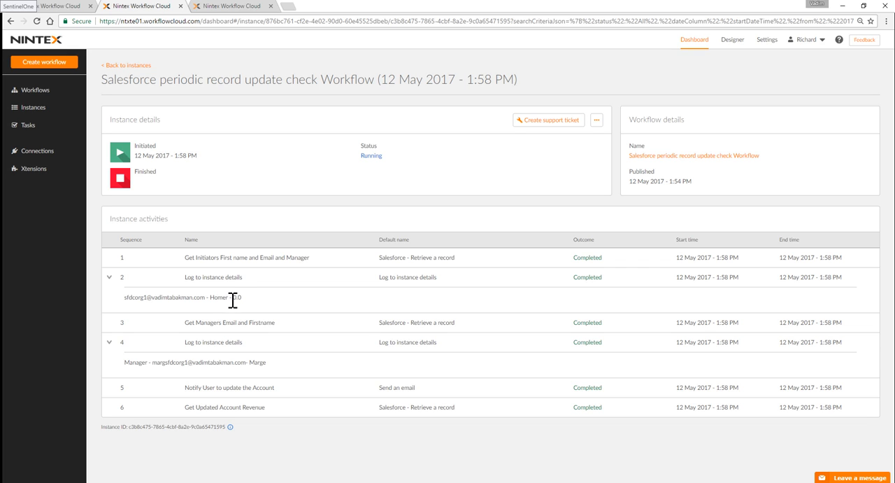
{"action": "left_click_drag", "start_coordinate": [234, 299], "coordinate": [246, 296]}
{"action": "left_click_drag", "start_coordinate": [455, 324], "coordinate": [411, 323]}
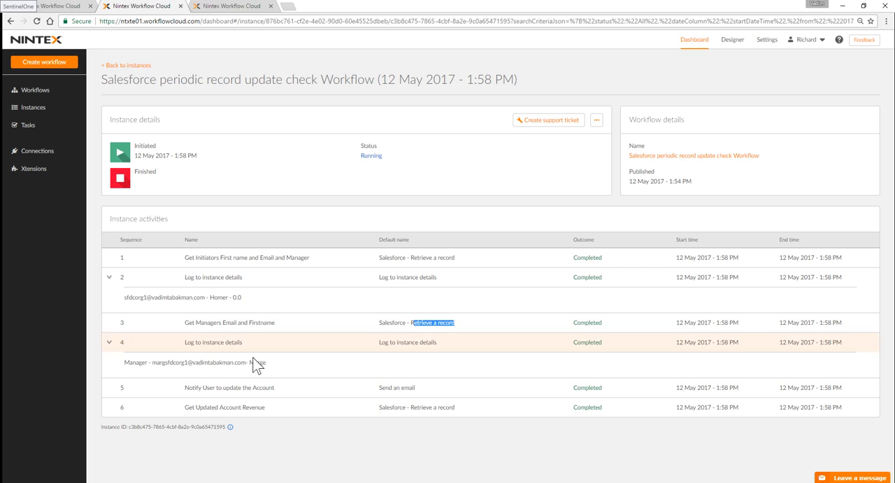
{"action": "left_click_drag", "start_coordinate": [248, 362], "coordinate": [266, 362]}
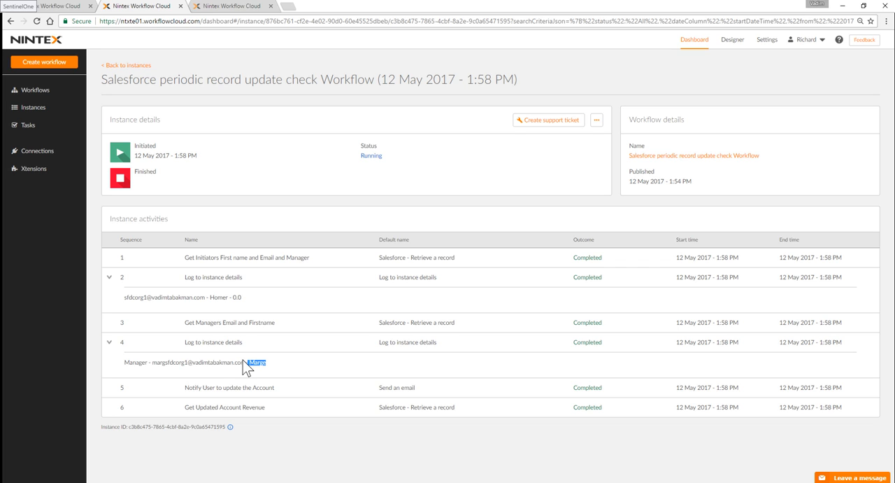
{"action": "left_click", "coordinate": [247, 362]}
Step: Refresh the instance page repeatedly and examine the repeated revenue checks, the logged account revenue and the instance status
{"action": "left_click", "coordinate": [37, 21]}
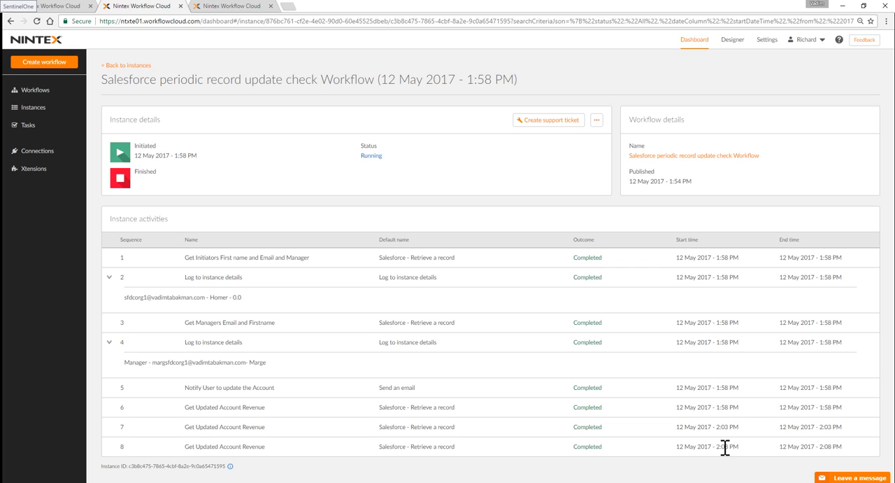
{"action": "double_click", "coordinate": [367, 155]}
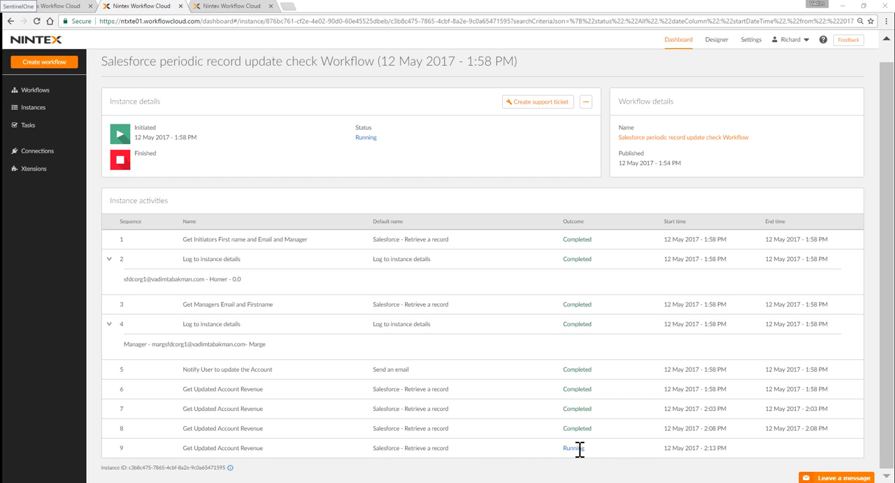
{"action": "left_click", "coordinate": [37, 21]}
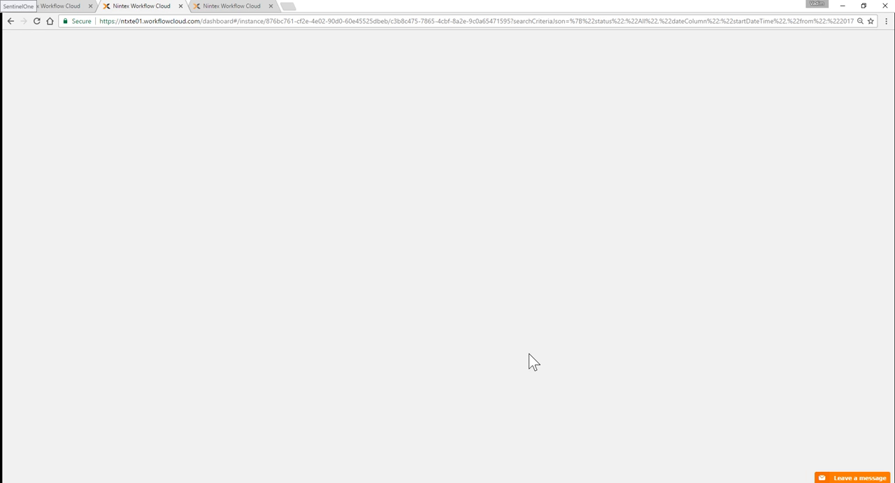
{"action": "scroll", "coordinate": [529, 362], "scroll_direction": "down", "scroll_amount": 2}
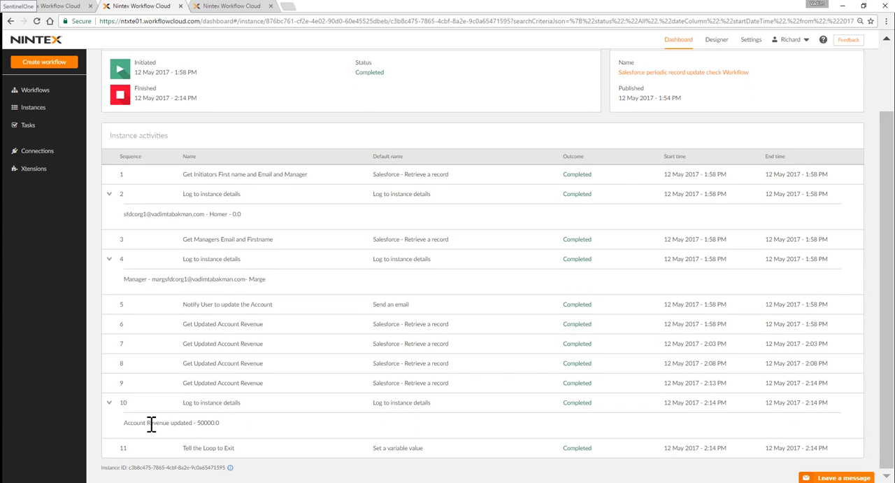
{"action": "left_click_drag", "start_coordinate": [221, 423], "coordinate": [196, 424]}
{"action": "left_click_drag", "start_coordinate": [389, 77], "coordinate": [345, 72]}
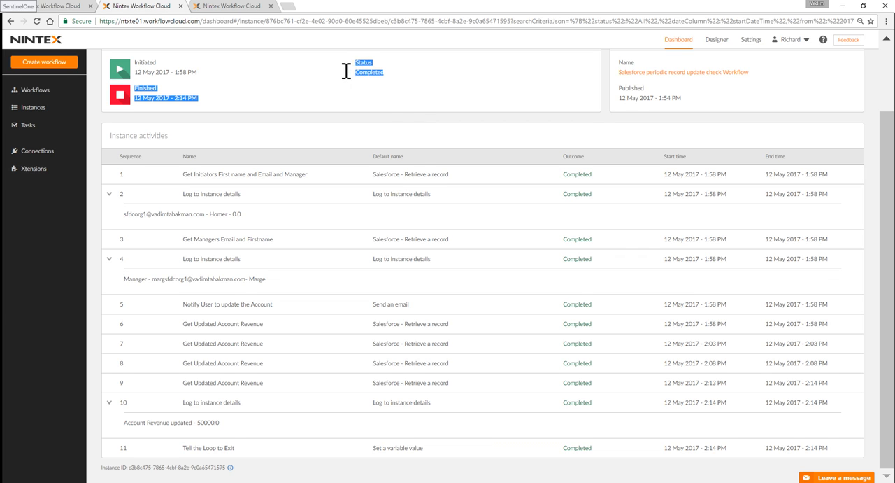
Step: Return to the workflow design, close the Pause for 5 Minutes settings and inspect the Manager Exists? condition again
{"action": "left_click", "coordinate": [209, 7]}
{"action": "scroll", "coordinate": [574, 340], "scroll_direction": "up", "scroll_amount": 3}
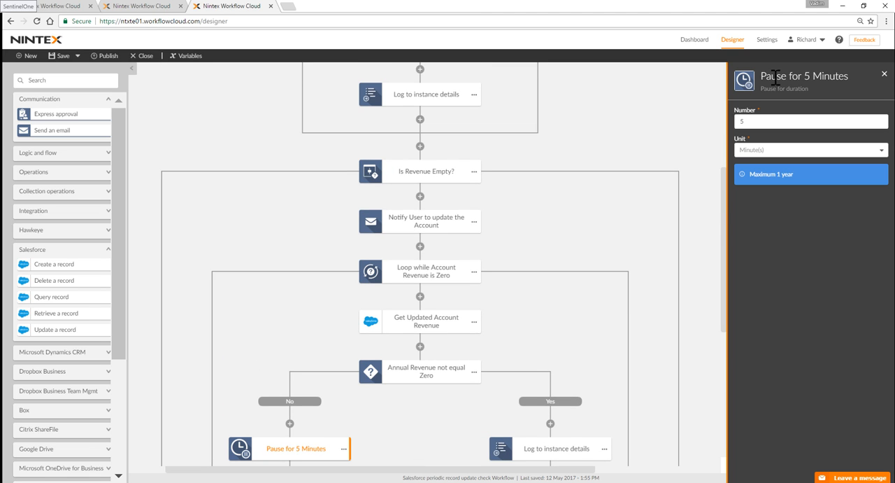
{"action": "left_click", "coordinate": [884, 75]}
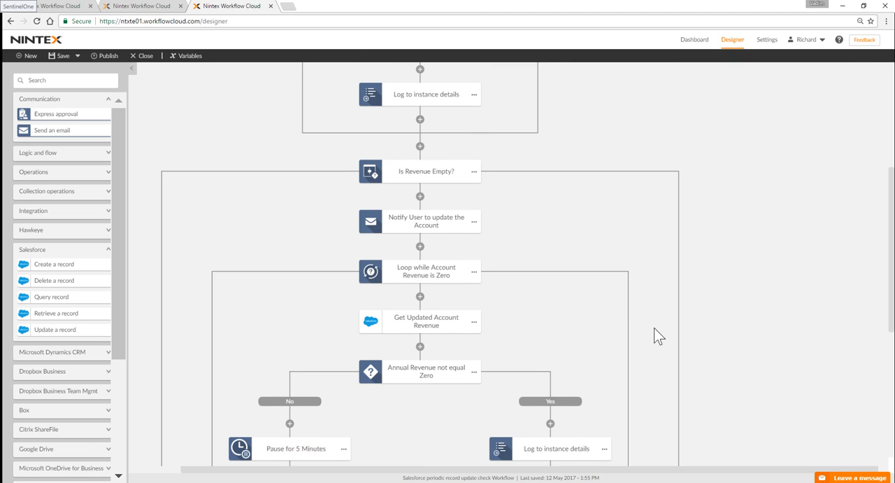
{"action": "scroll", "coordinate": [634, 321], "scroll_direction": "up", "scroll_amount": 2}
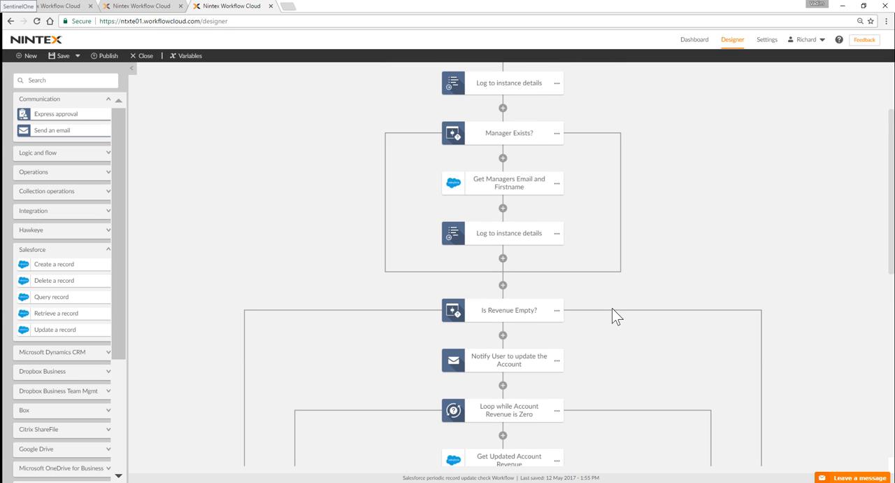
{"action": "scroll", "coordinate": [612, 316], "scroll_direction": "up", "scroll_amount": 1}
{"action": "scroll", "coordinate": [614, 316], "scroll_direction": "up", "scroll_amount": 1}
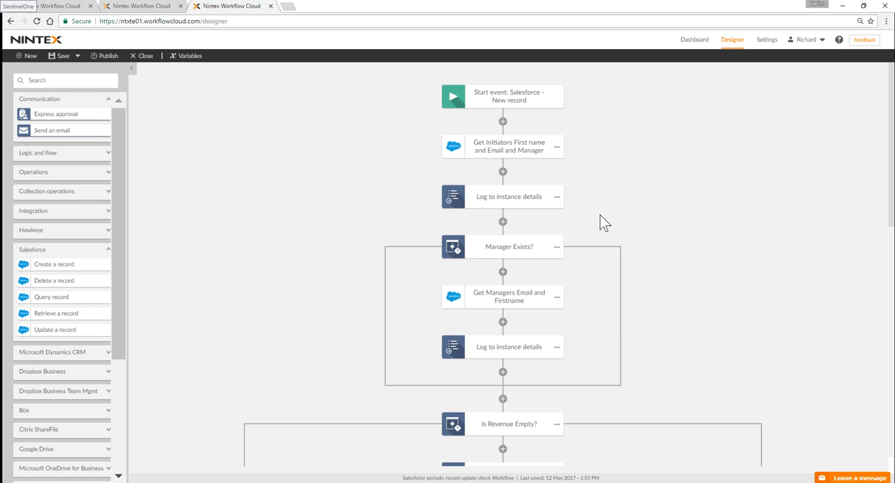
{"action": "left_click", "coordinate": [502, 250]}
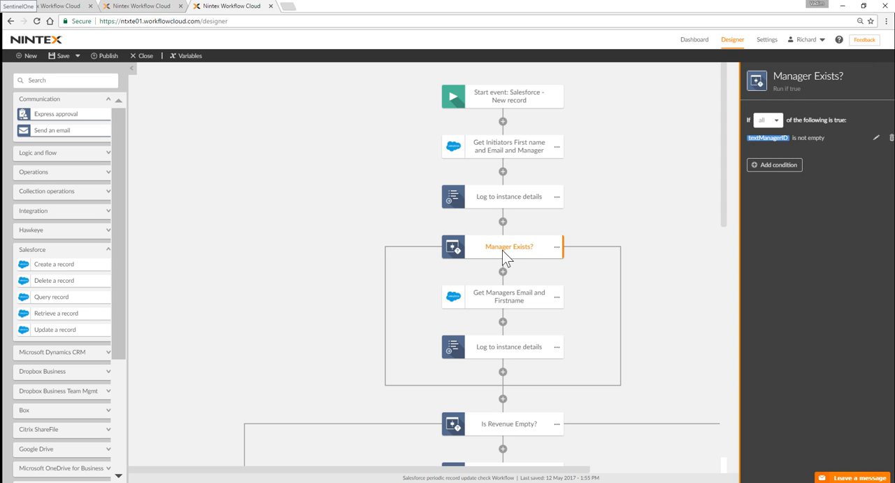